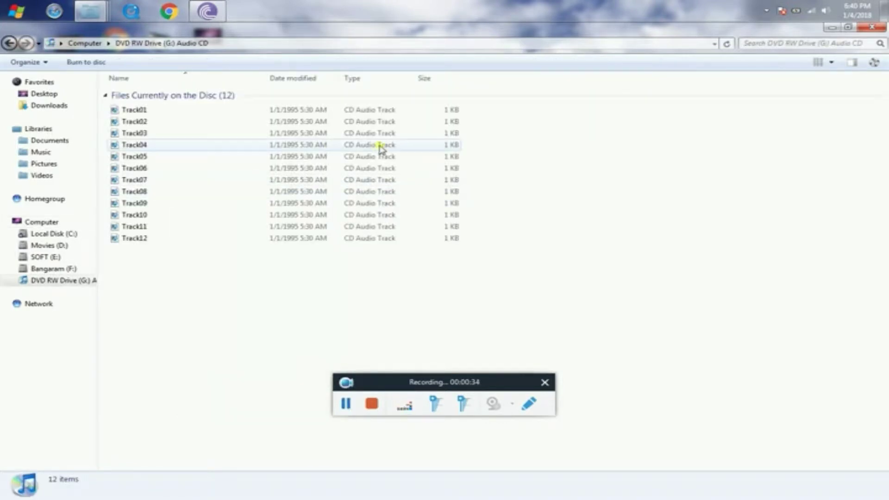
# Copy all twelve CD Audio Track files, Track01 to Track12, from the disc onto the desktop.
pyautogui.click(371, 112)
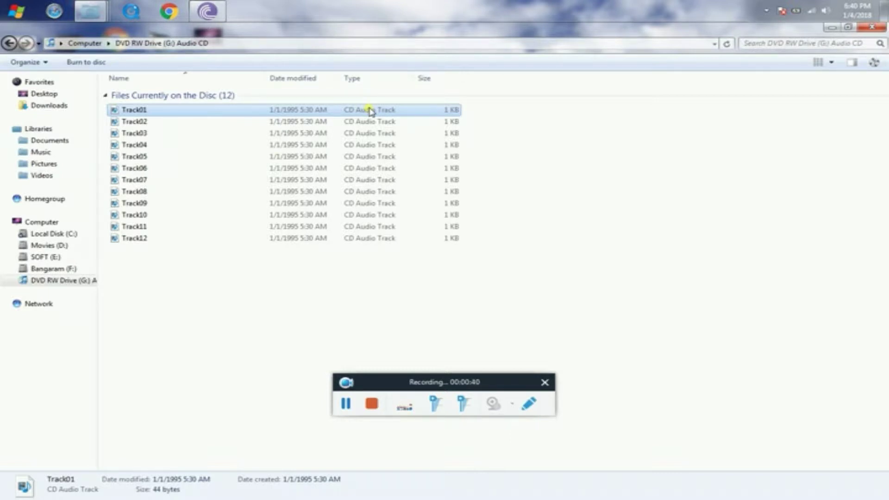
pyautogui.press('Down')
pyautogui.press('Down')
pyautogui.press('Down')
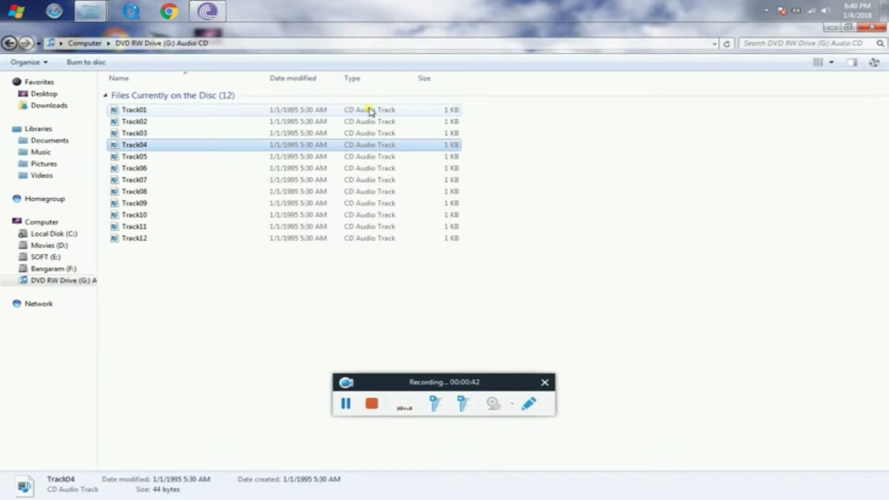
pyautogui.press('Down')
pyautogui.press('Down')
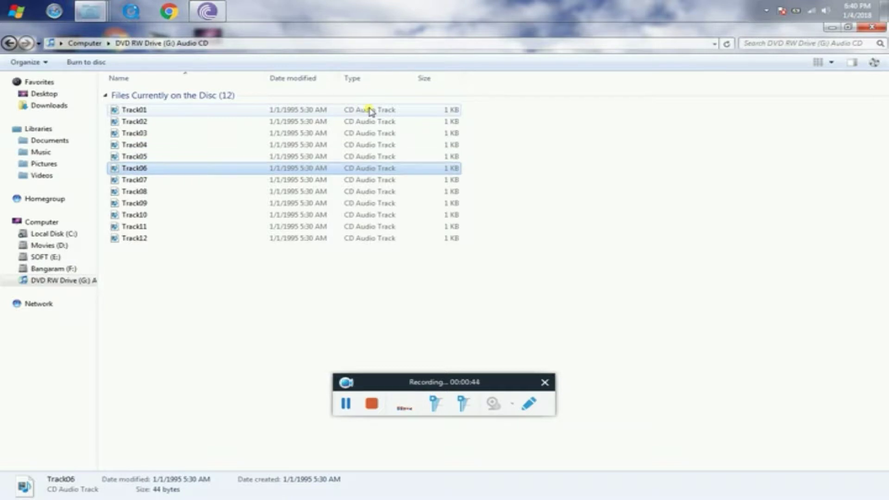
pyautogui.click(371, 112)
pyautogui.hotkey('ctrl', 'a')
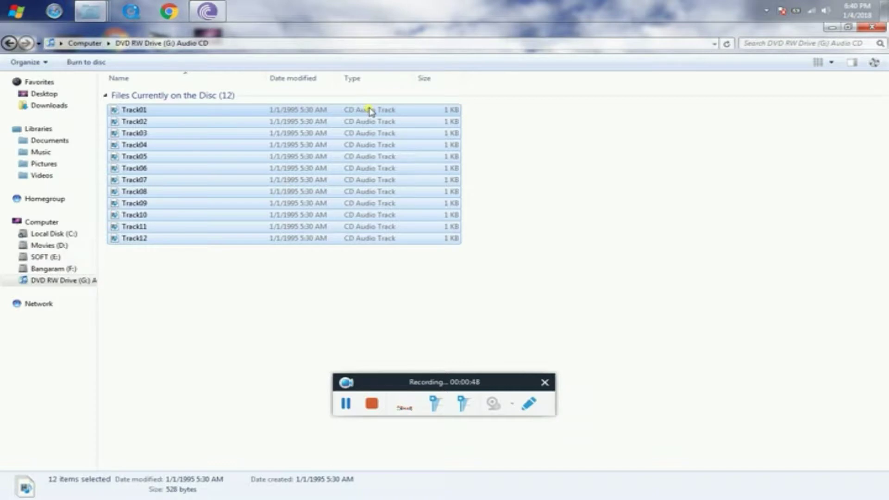
pyautogui.press('super+d')
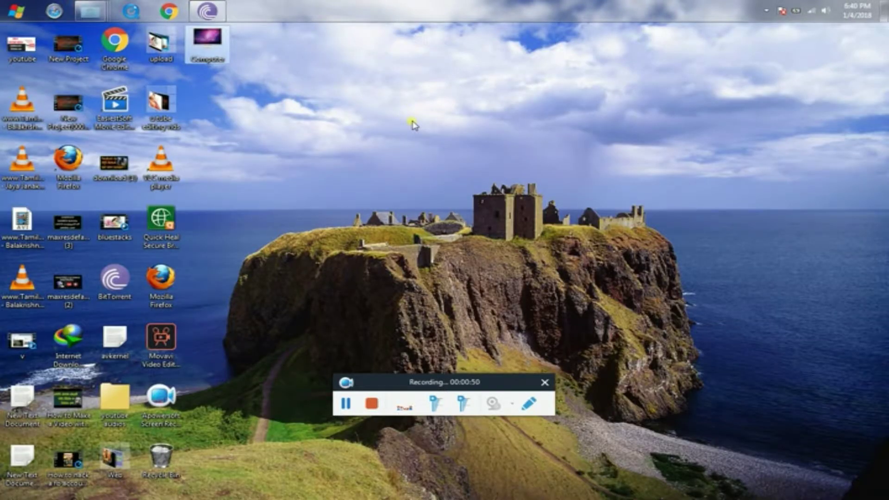
pyautogui.hotkey('ctrl', 'v')
pyautogui.moveTo(338, 120); pyautogui.dragTo(263, 63)
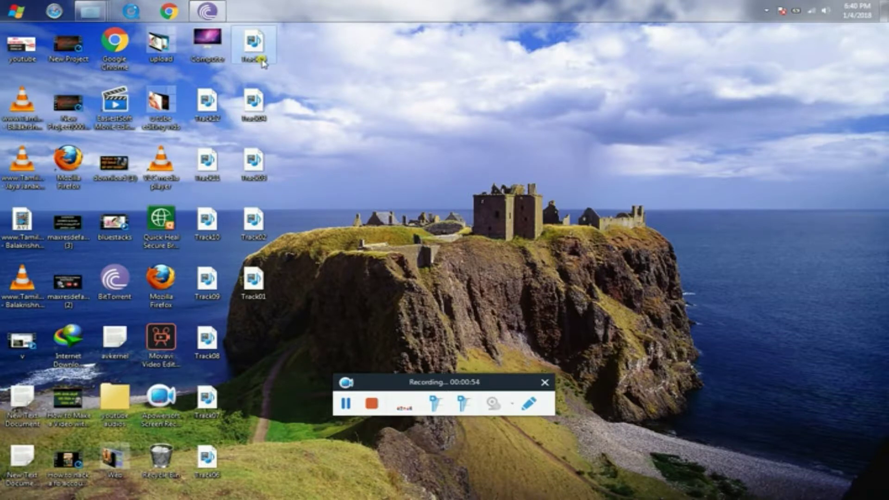
pyautogui.rightClick(262, 63)
pyautogui.click(298, 287)
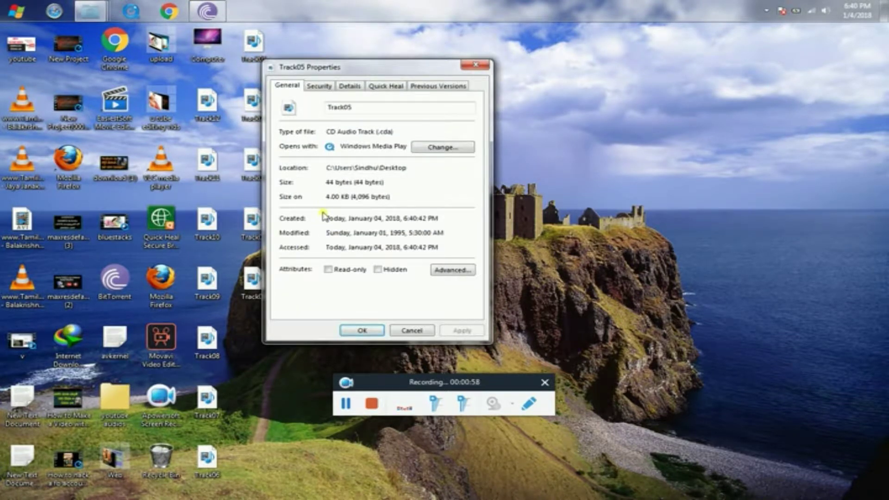
pyautogui.click(355, 201)
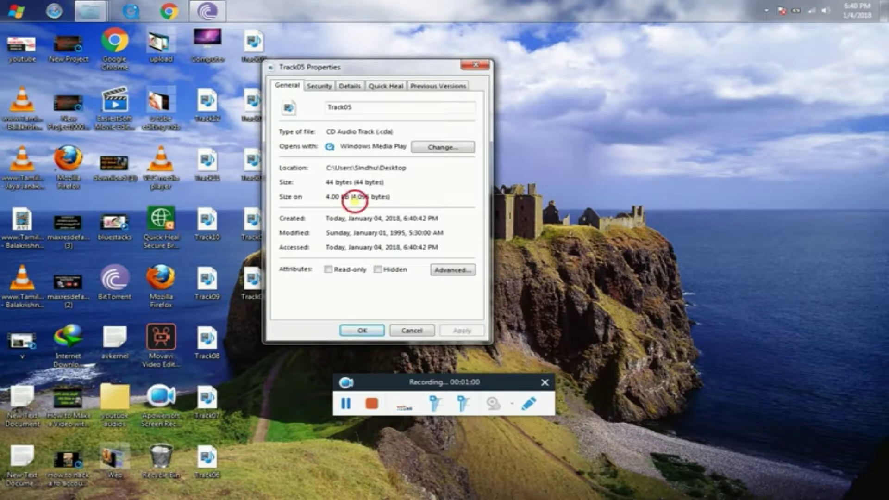
pyautogui.click(476, 65)
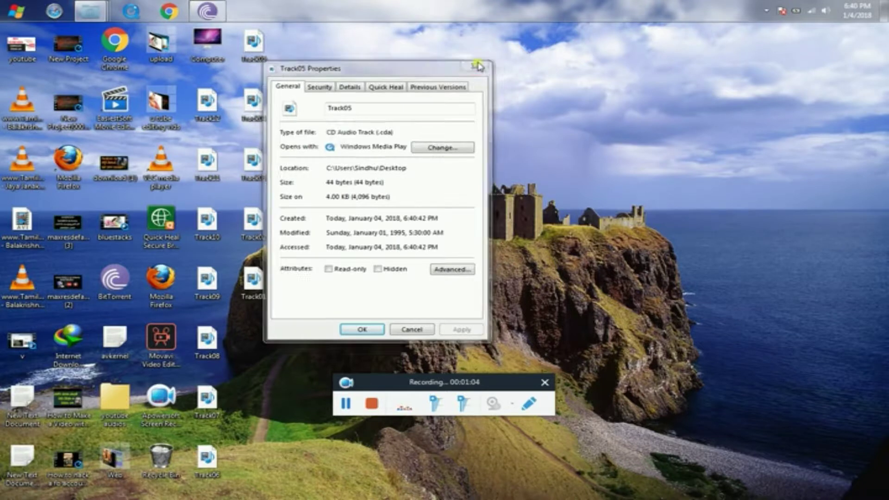
pyautogui.rightClick(257, 95)
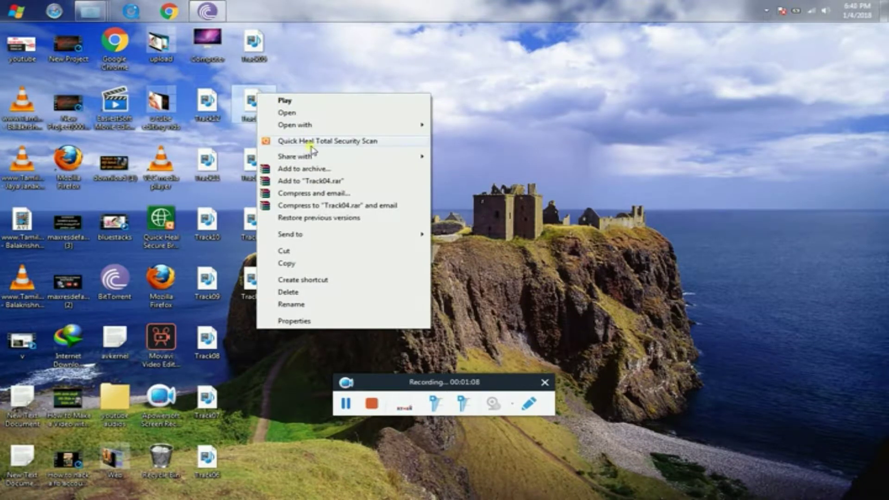
pyautogui.moveTo(369, 132)
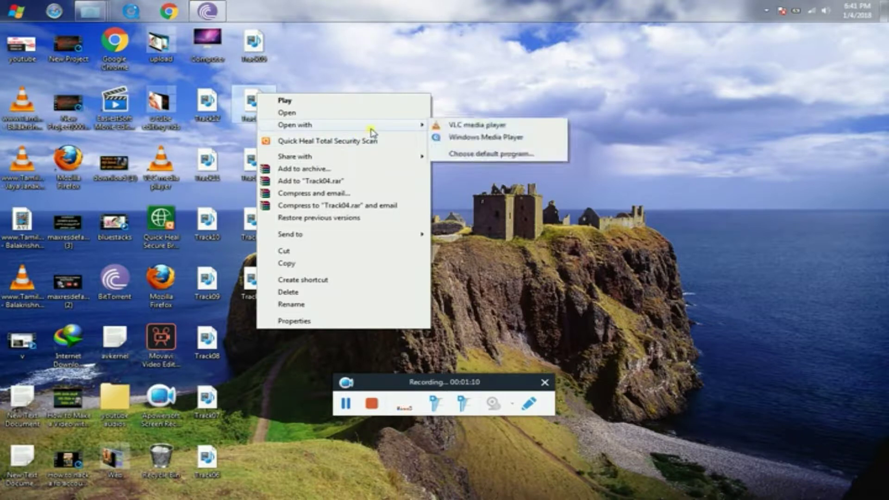
pyautogui.click(440, 126)
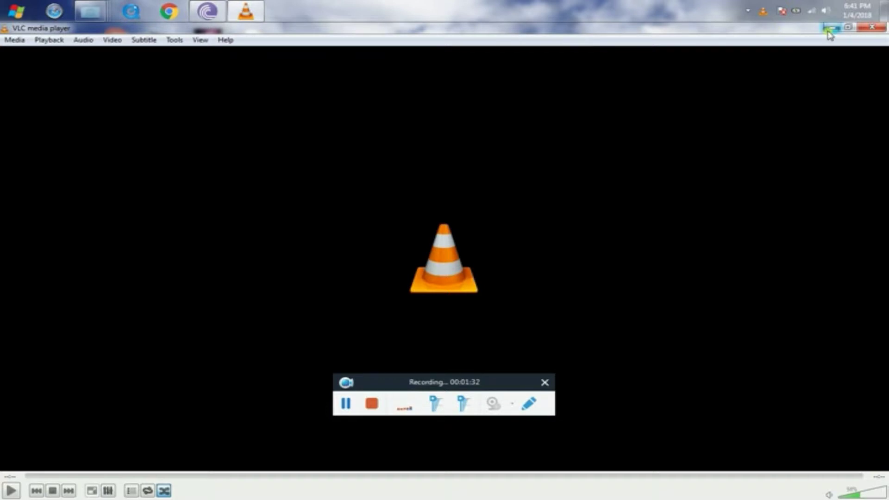
pyautogui.click(869, 29)
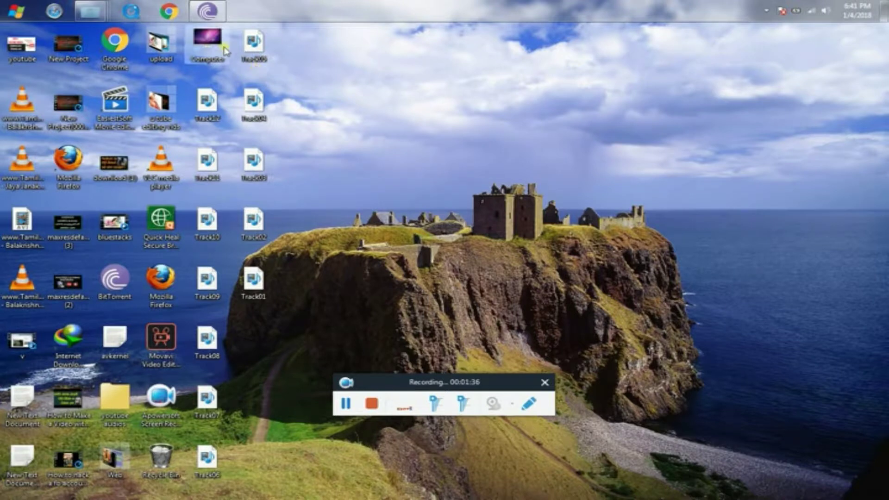
# Play the audio CD in drive G: in Windows Media Player, then pause playback.
pyautogui.doubleClick(250, 51)
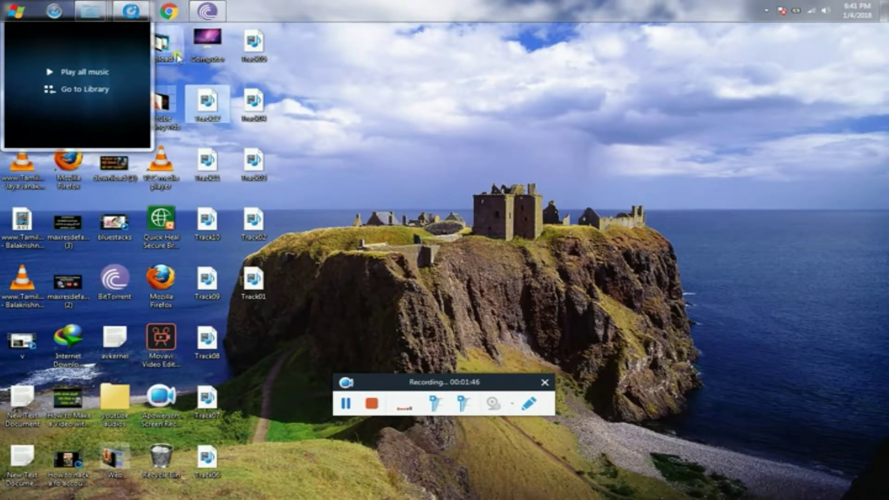
pyautogui.doubleClick(213, 43)
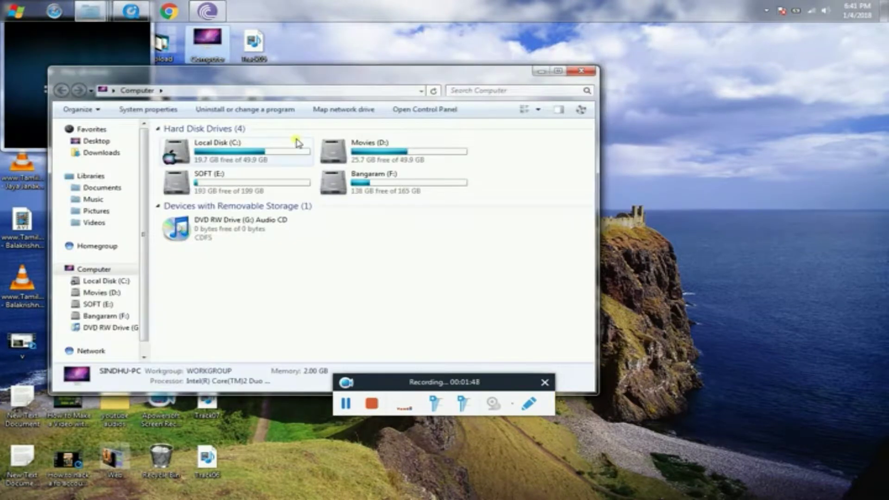
pyautogui.doubleClick(238, 233)
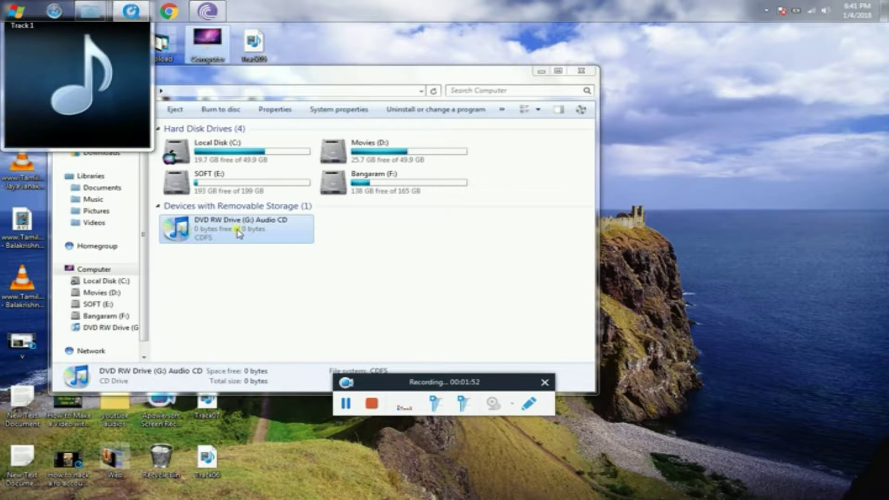
pyautogui.moveTo(99, 74)
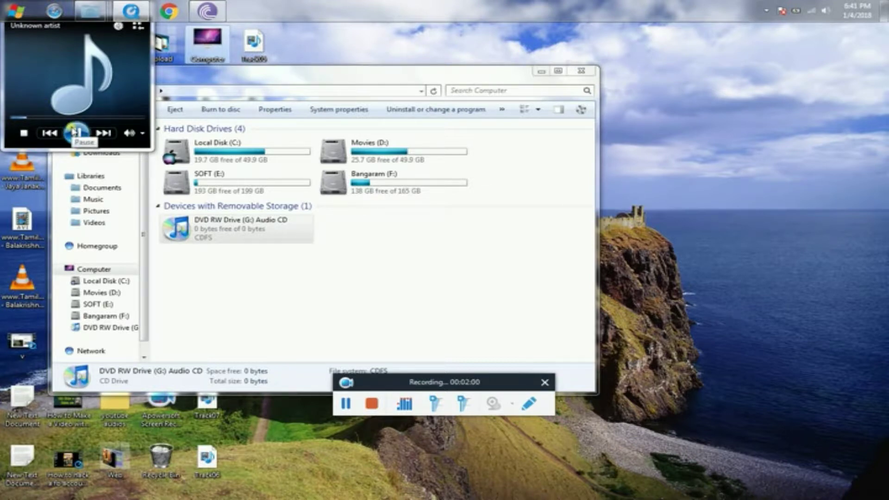
pyautogui.click(76, 133)
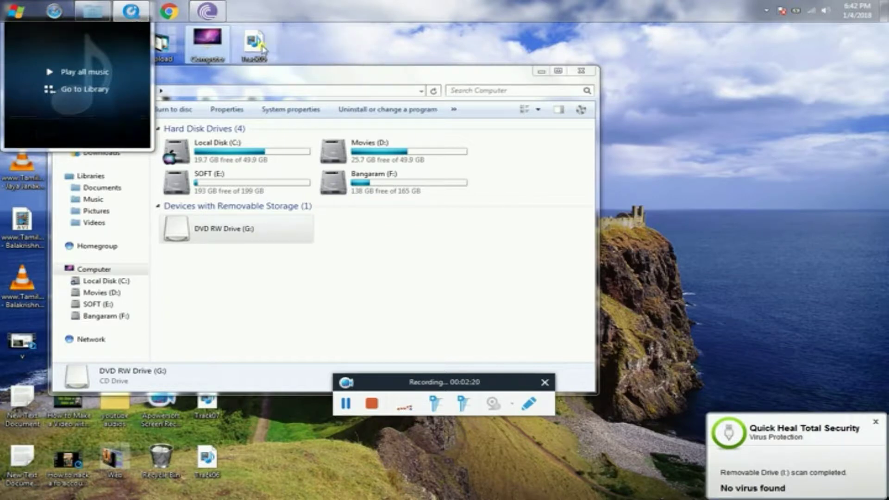
# Load Track06 into the media player and close the Computer window.
pyautogui.moveTo(263, 46); pyautogui.dragTo(141, 87)
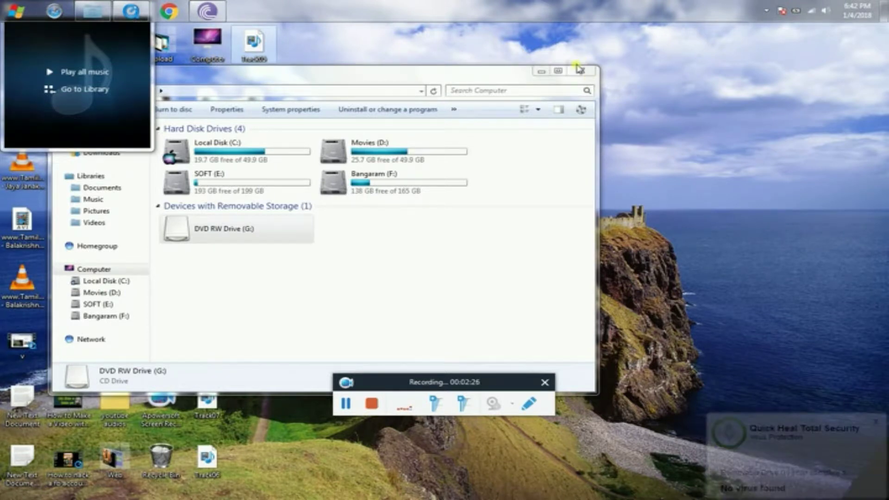
pyautogui.click(579, 71)
pyautogui.click(579, 71)
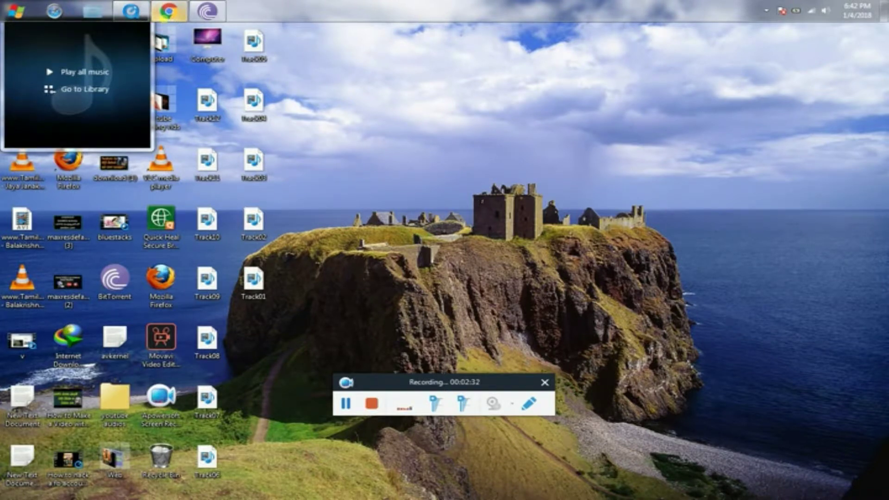
# Search Google for 'iso buster' in a newly launched Chrome window.
pyautogui.click(168, 11)
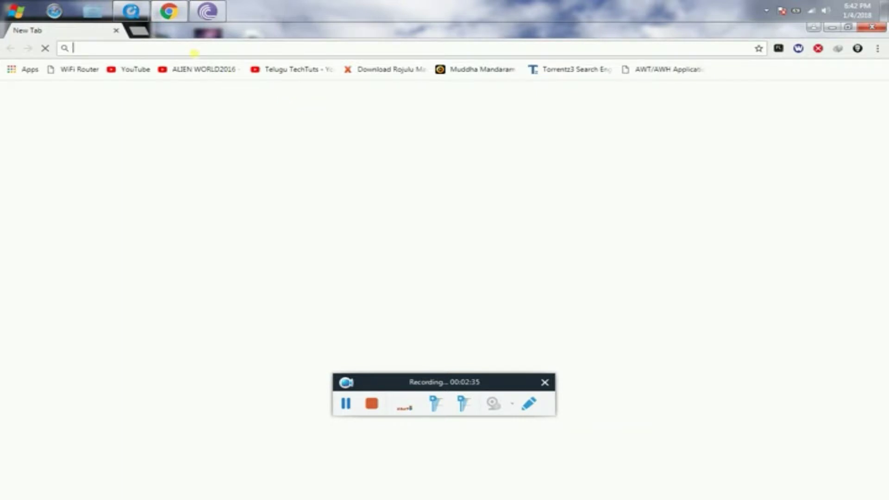
pyautogui.write('isb')
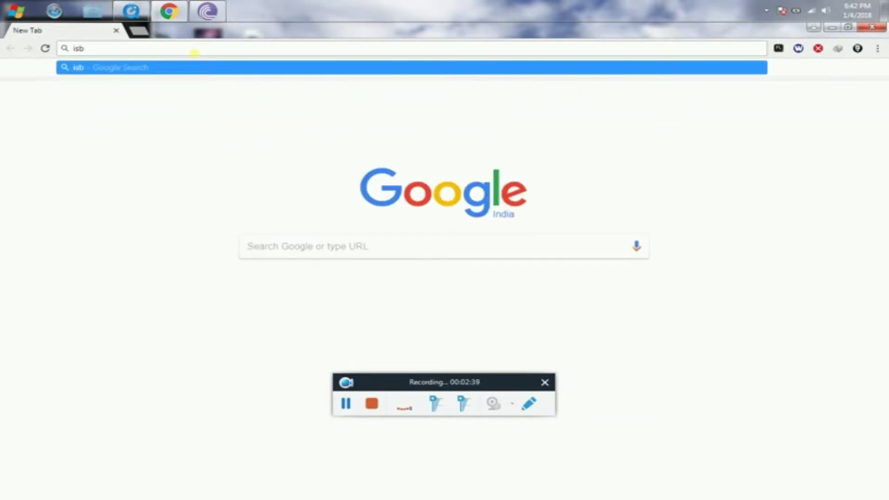
pyautogui.press('BackSpace')
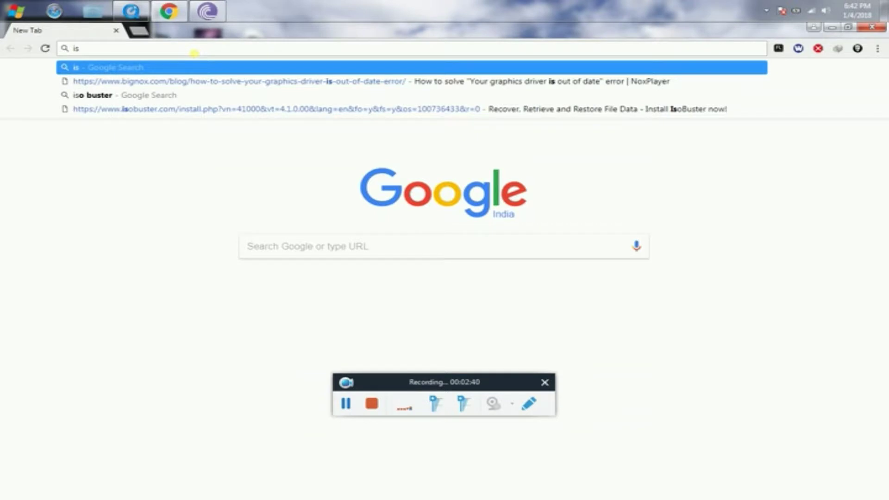
pyautogui.write('o buste')
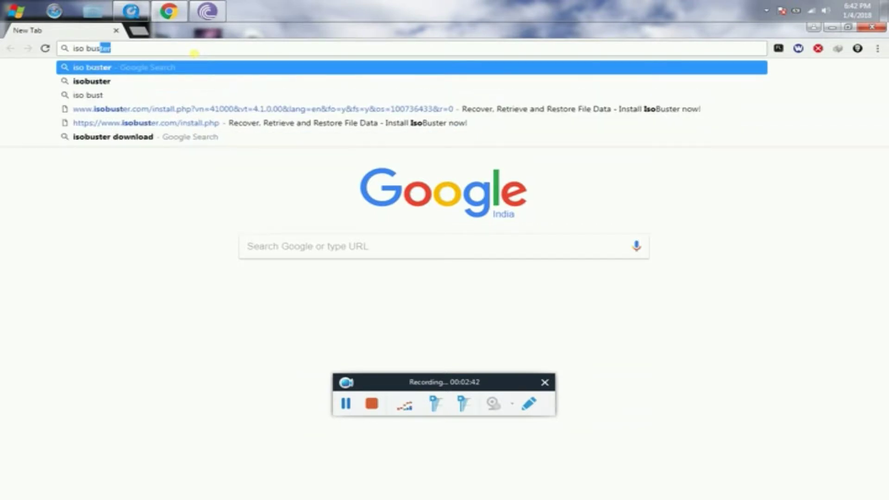
pyautogui.write('r')
pyautogui.press('Return')
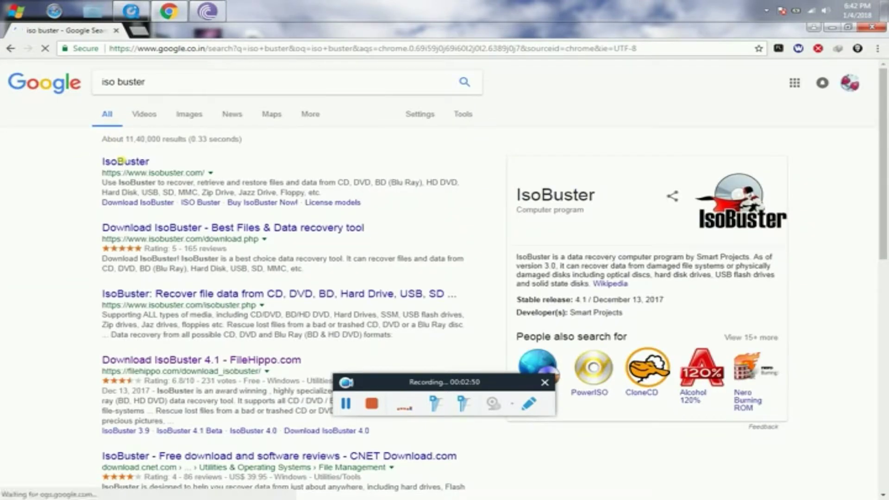
# Start the latest IsoBuster download from FileHippo and return to its download tab.
pyautogui.click(155, 362)
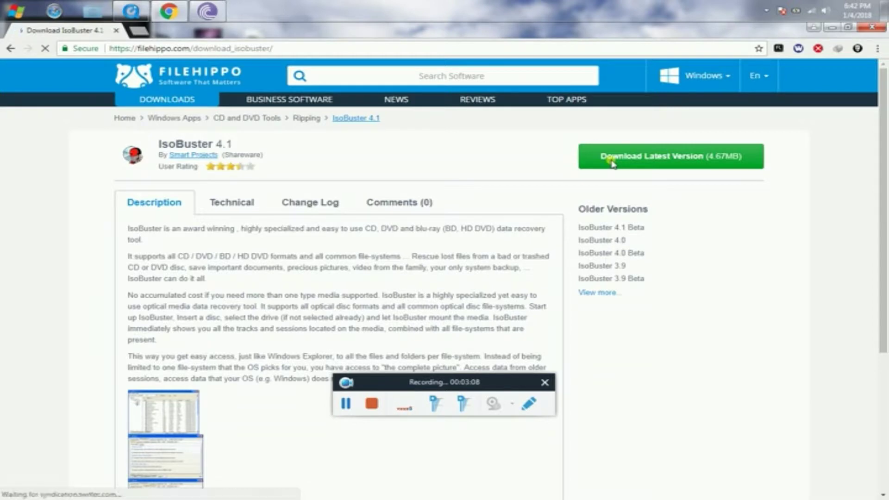
pyautogui.click(612, 162)
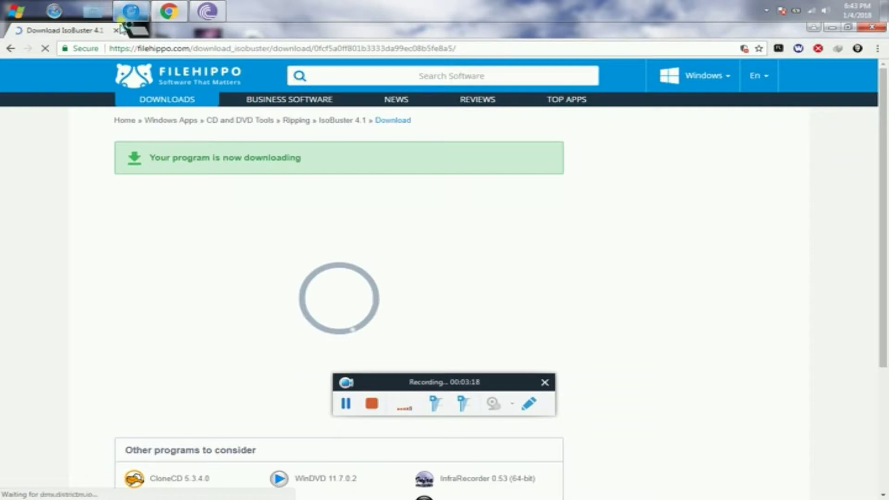
pyautogui.click(142, 34)
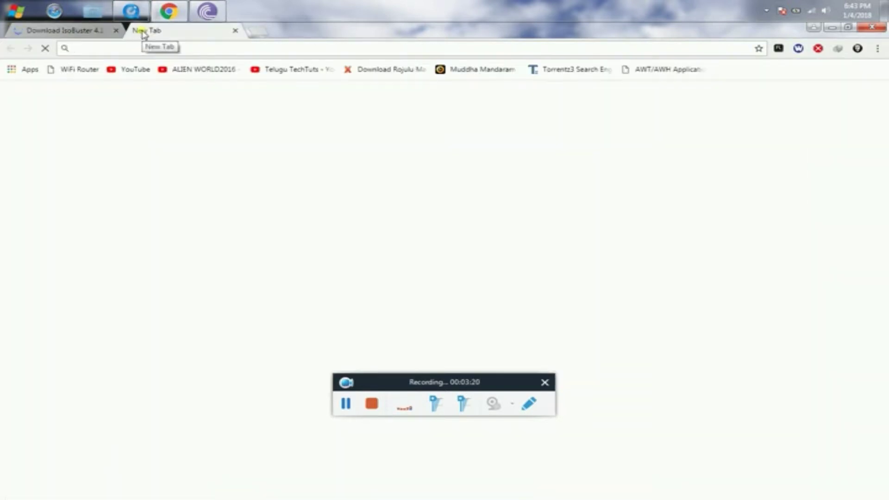
pyautogui.click(77, 37)
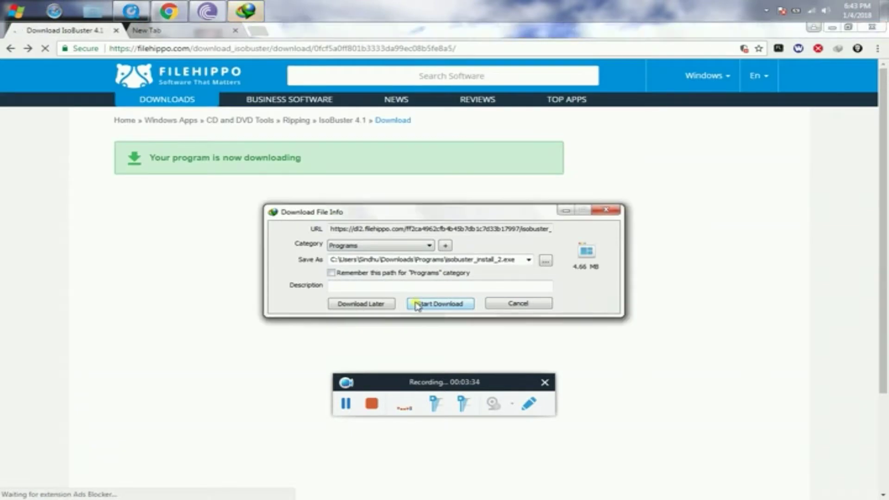
# Download isobuster_install_2.exe (4.66 MB) in IDM, close Chrome, and dismiss the completion notice.
pyautogui.click(417, 304)
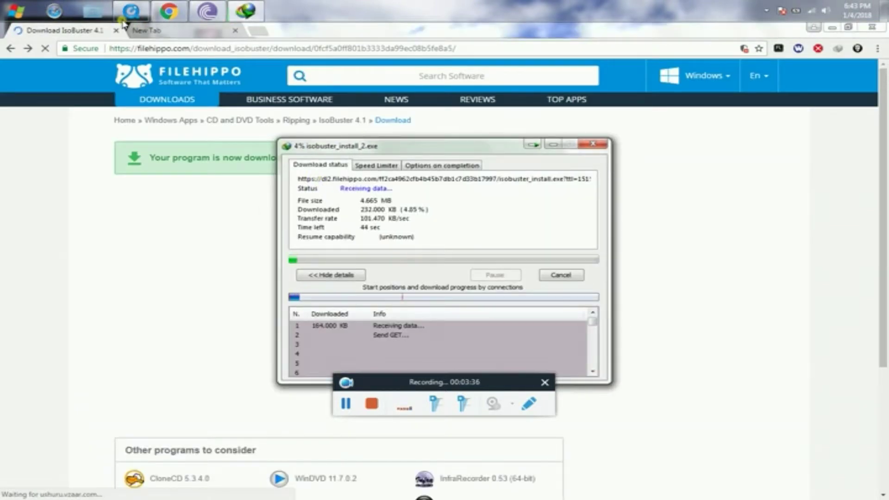
pyautogui.click(119, 29)
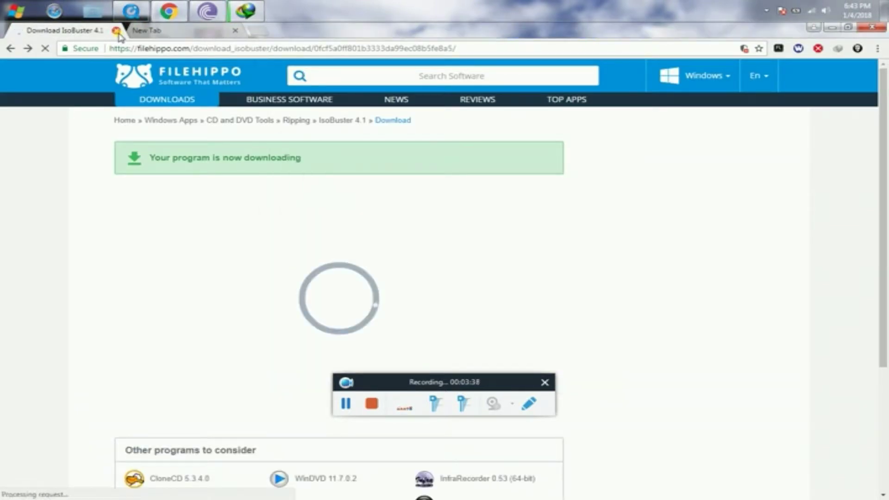
pyautogui.click(117, 31)
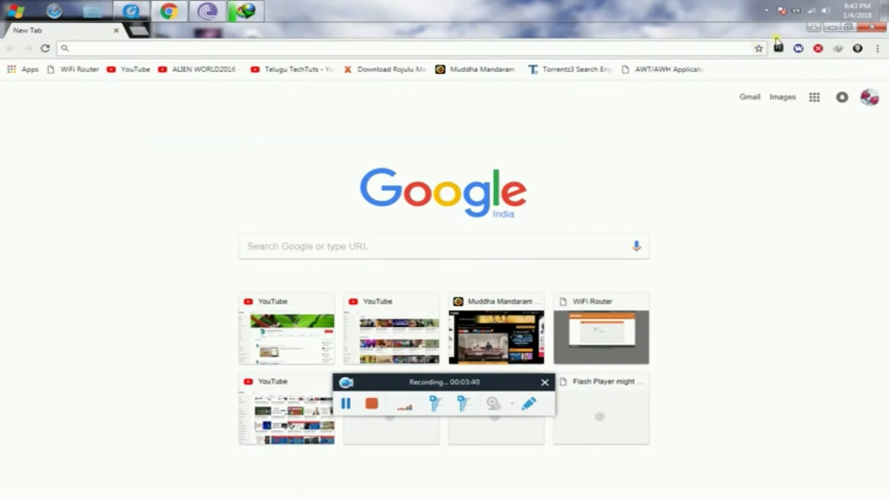
pyautogui.click(870, 31)
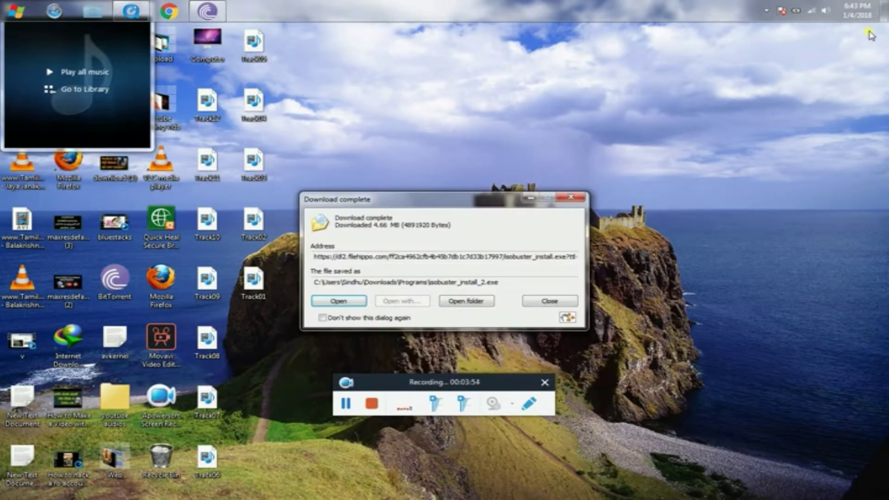
pyautogui.press('Escape')
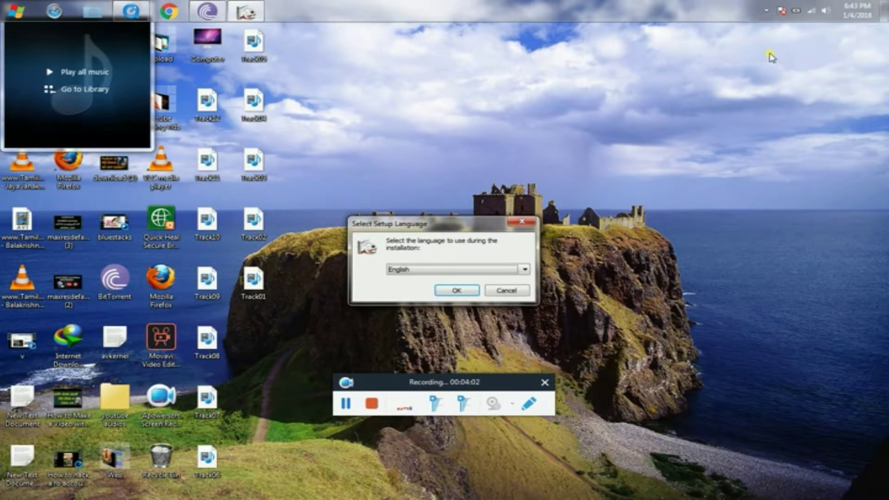
# Install IsoBuster in English with all disk image types associated, launching it on finish.
pyautogui.press('Return')
pyautogui.press('Return')
pyautogui.press('Return')
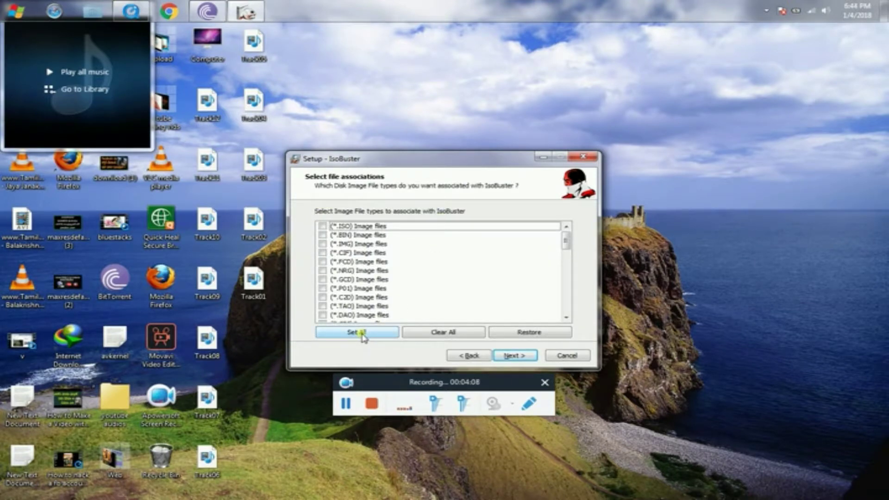
pyautogui.click(362, 337)
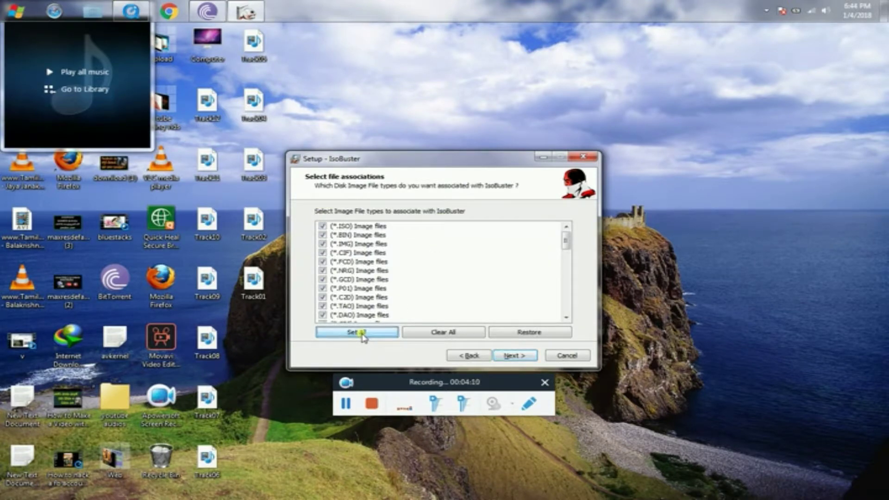
pyautogui.click(511, 357)
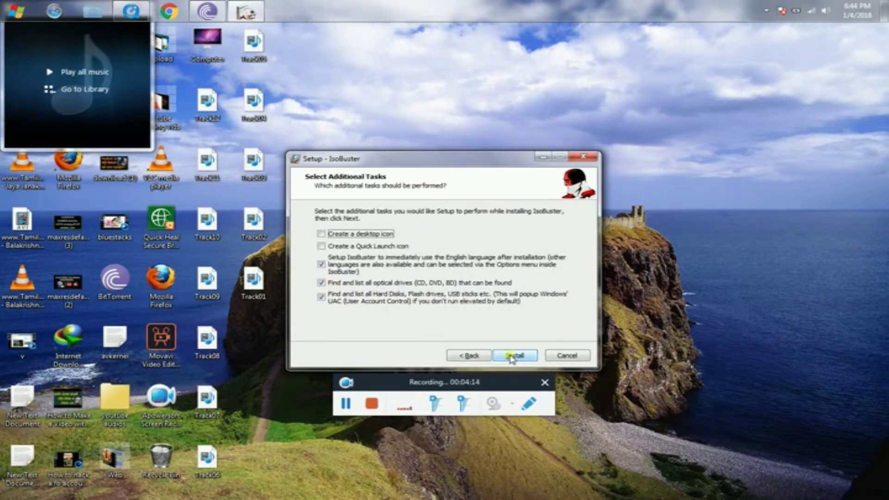
pyautogui.click(511, 356)
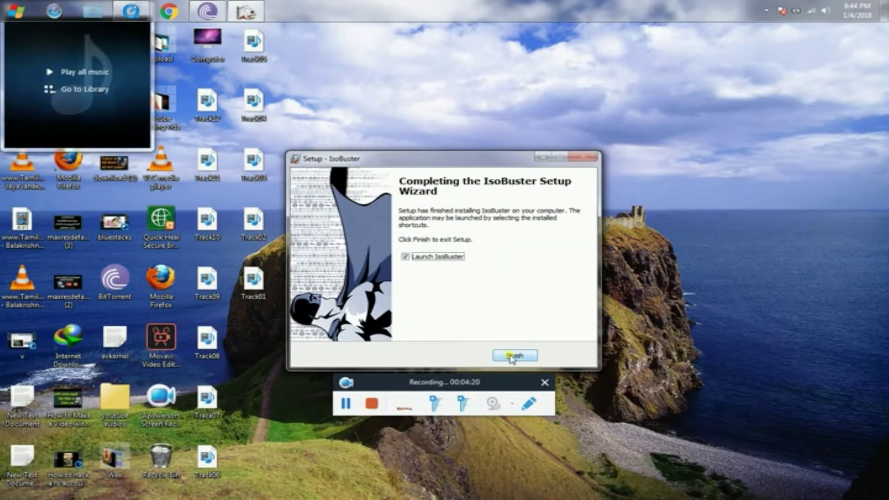
pyautogui.click(512, 356)
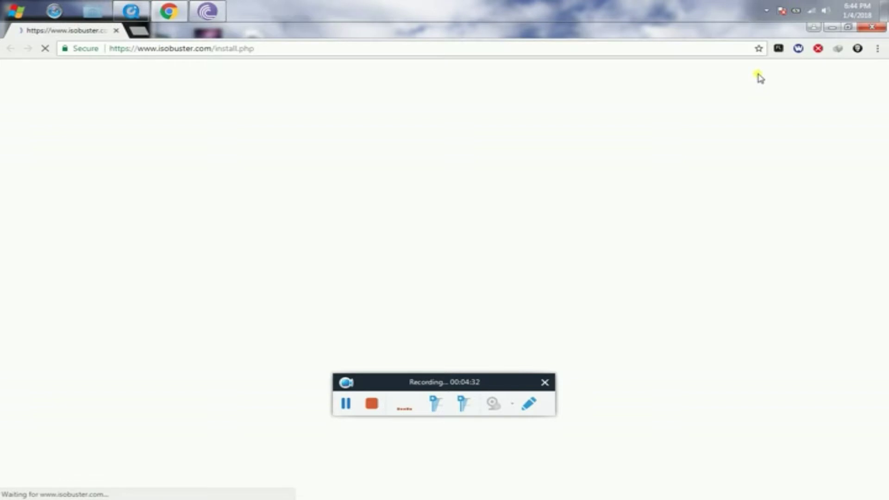
# Close Chrome, choose Remind me later on registration, and close the Media Player mini window.
pyautogui.click(867, 28)
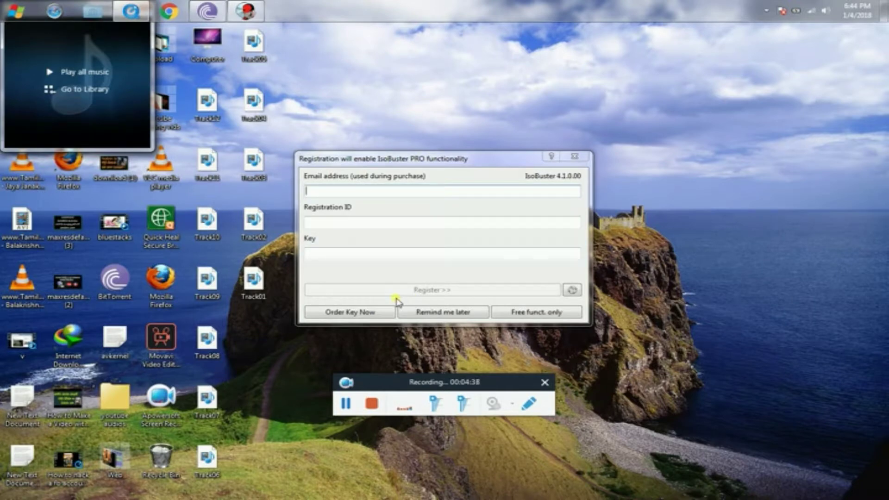
pyautogui.click(447, 312)
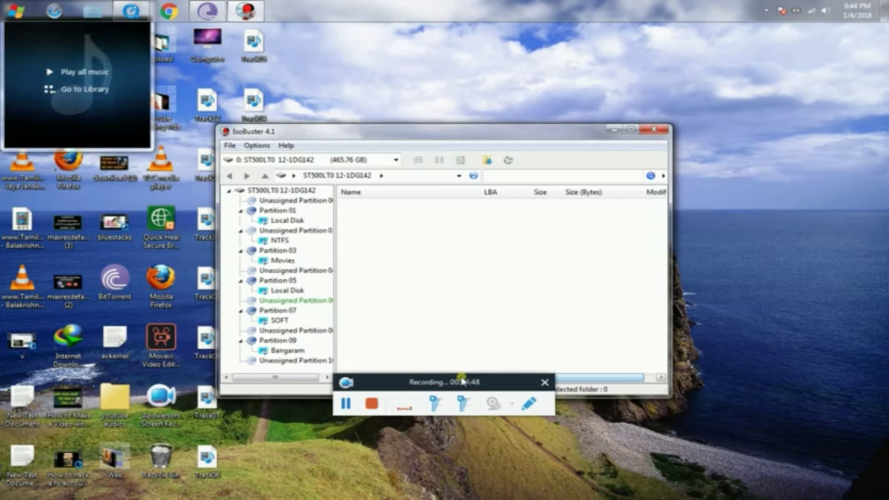
pyautogui.click(461, 377)
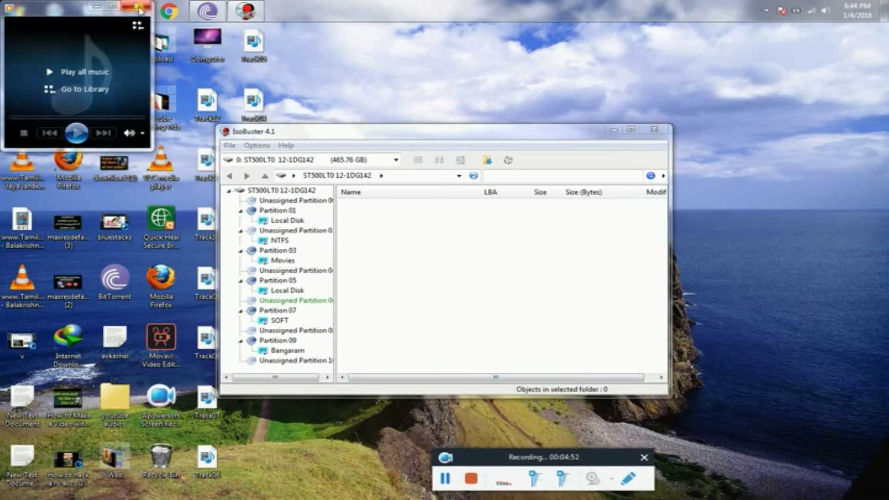
pyautogui.click(137, 7)
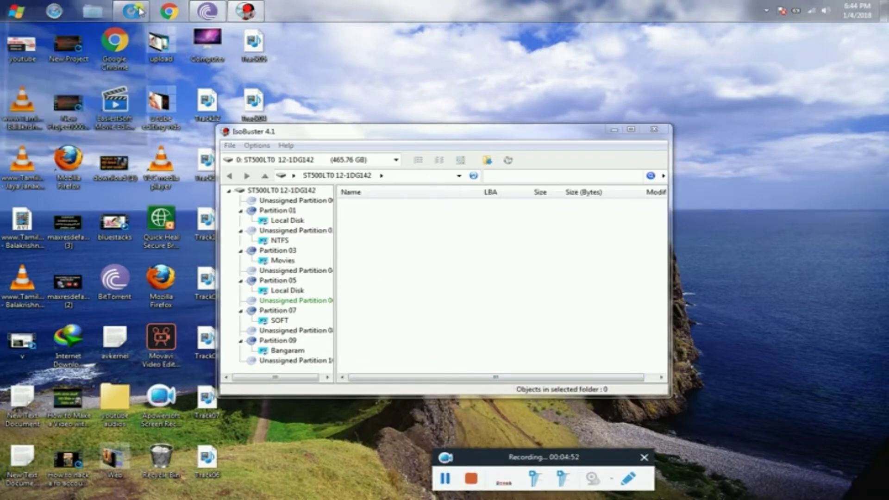
# Refresh the desktop, close IsoBuster, and relaunch it from the Start menu.
pyautogui.rightClick(747, 47)
pyautogui.click(756, 80)
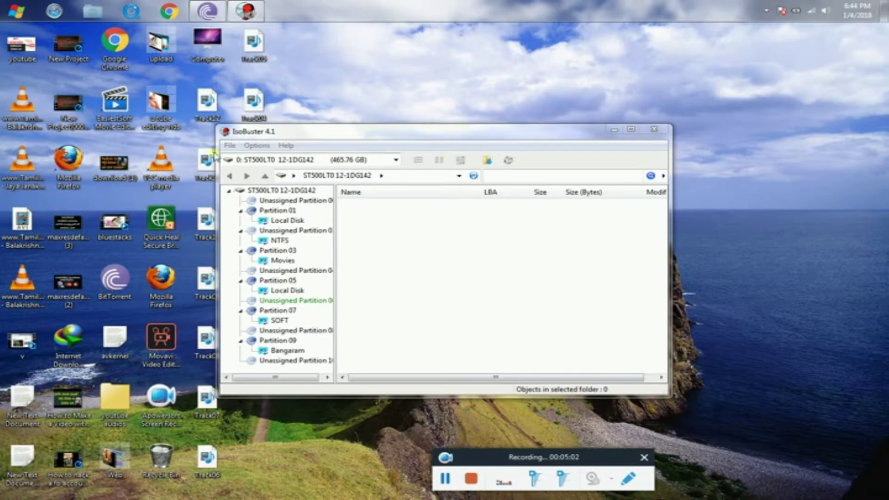
pyautogui.click(229, 146)
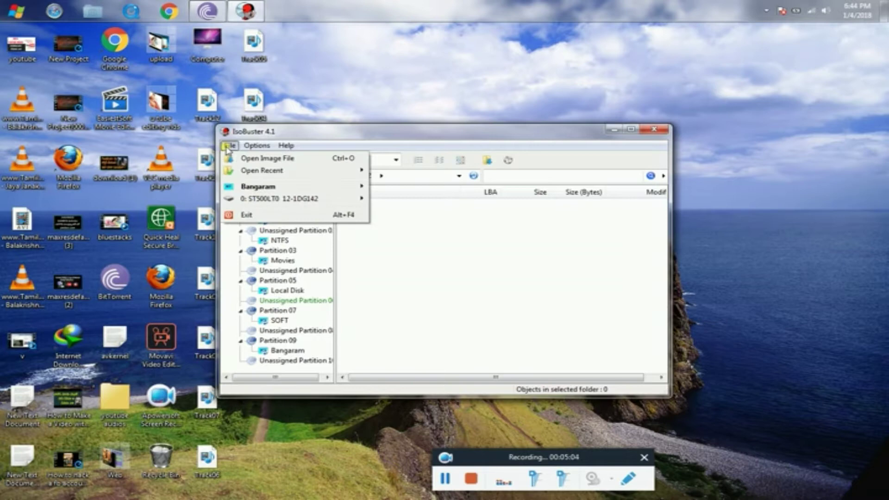
pyautogui.moveTo(285, 146)
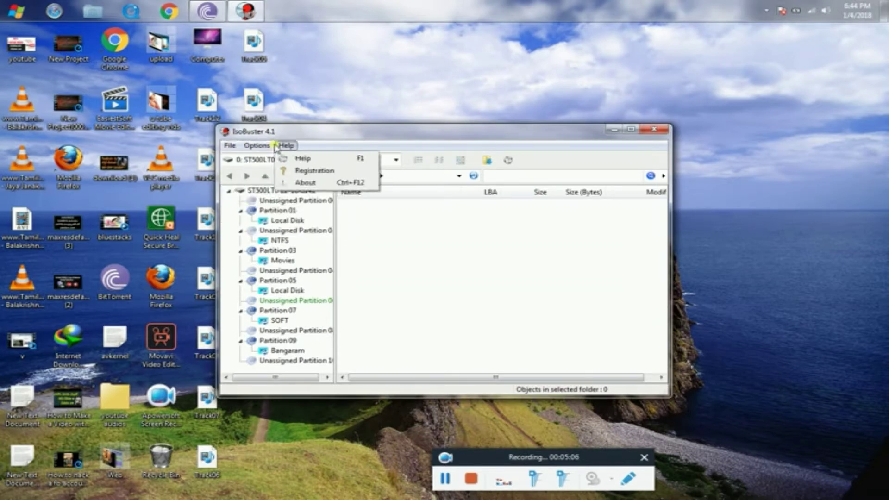
pyautogui.click(652, 132)
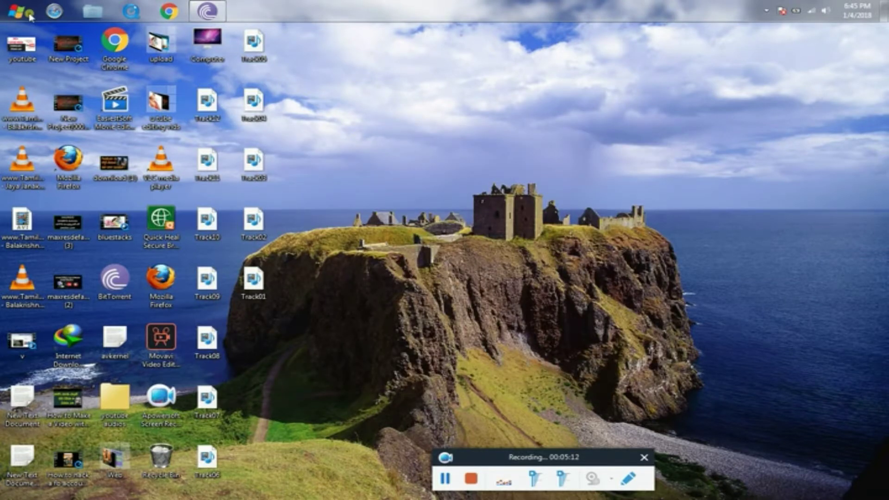
pyautogui.click(14, 13)
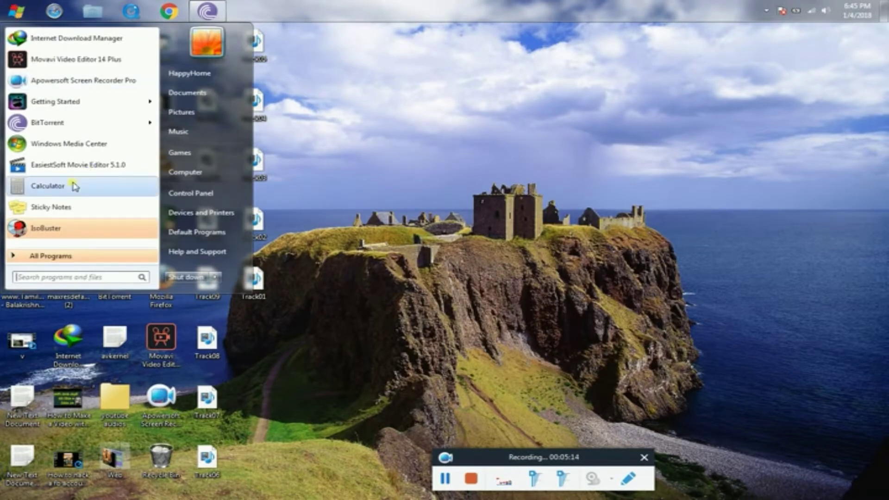
pyautogui.click(43, 227)
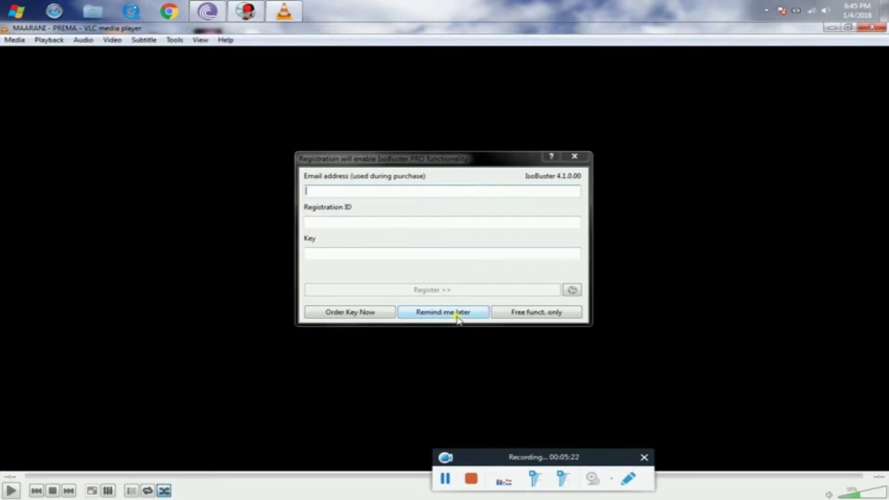
# Postpone registration, close VLC, and select all twelve audio tracks on drive G:.
pyautogui.click(456, 315)
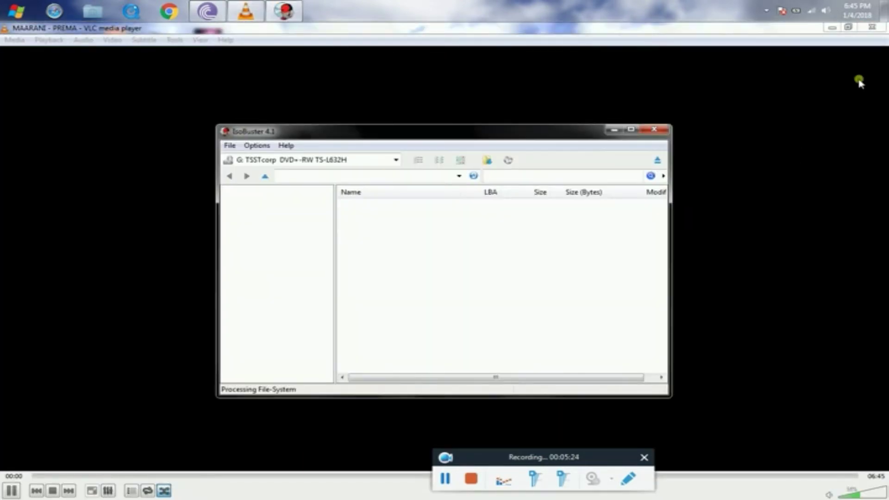
pyautogui.click(872, 26)
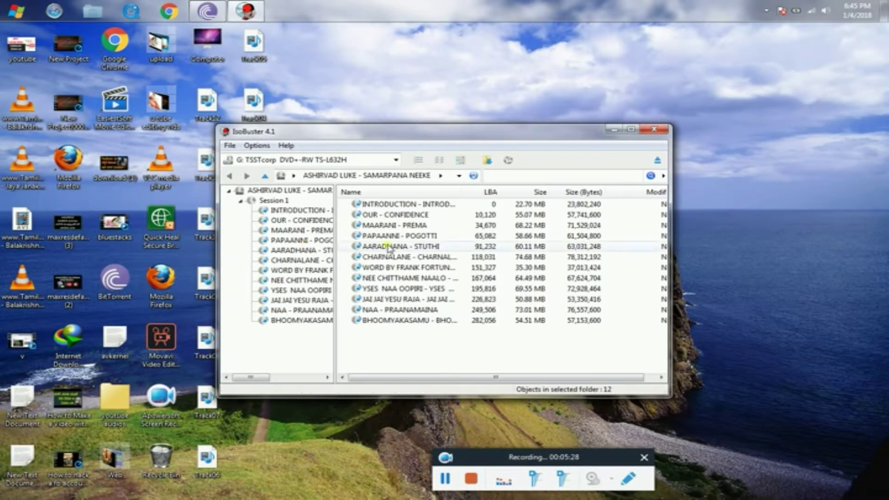
pyautogui.moveTo(384, 356); pyautogui.dragTo(462, 194)
# Choose Extract Objects for the twelve selected tracks and dismiss the licence reminder.
pyautogui.rightClick(437, 227)
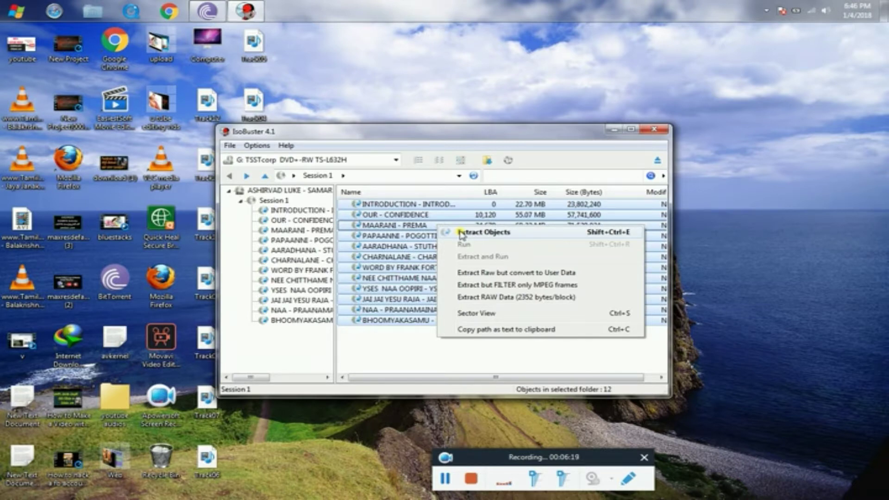
pyautogui.click(460, 232)
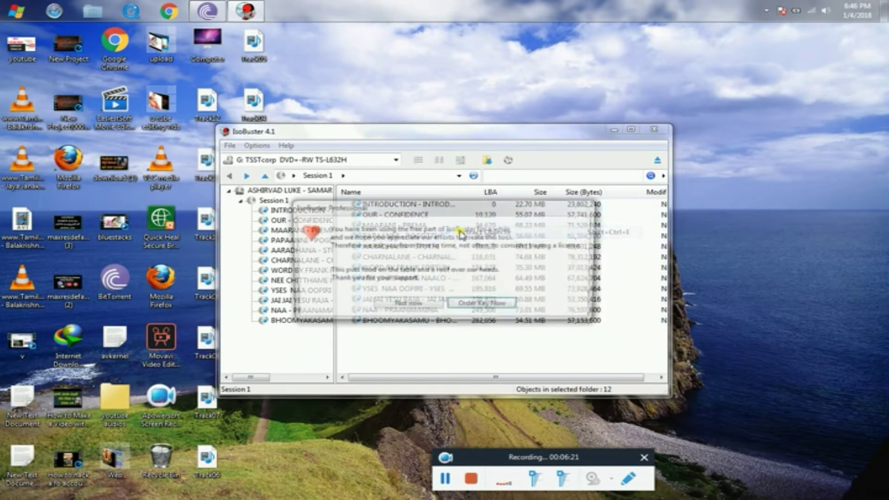
pyautogui.click(422, 306)
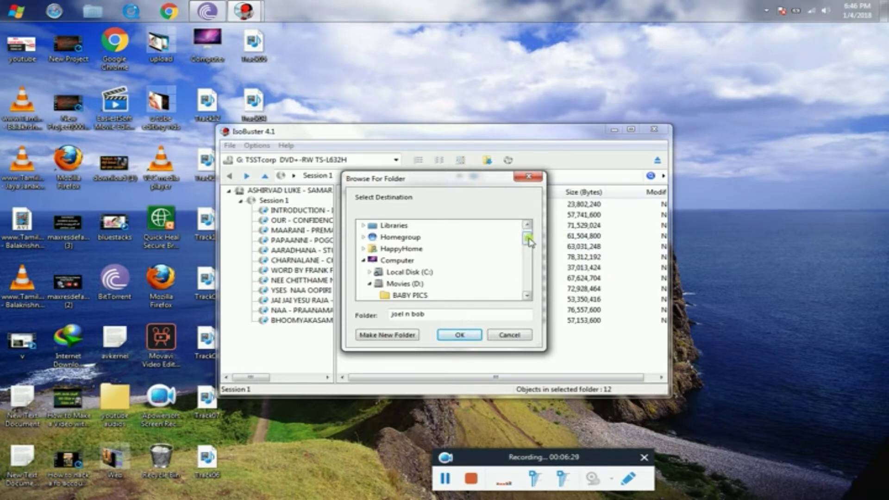
# Create a new Desktop folder named 's' and start extracting the WAV tracks into it.
pyautogui.moveTo(529, 240); pyautogui.dragTo(530, 229)
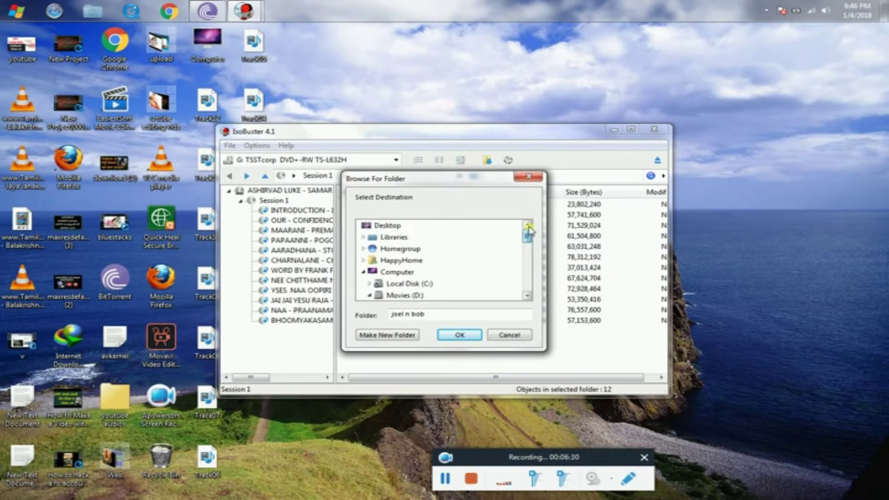
pyautogui.click(388, 226)
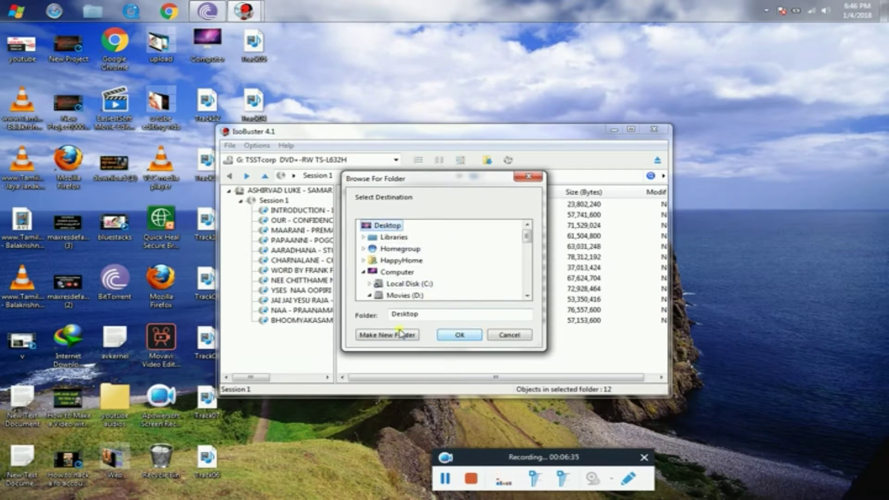
pyautogui.click(380, 338)
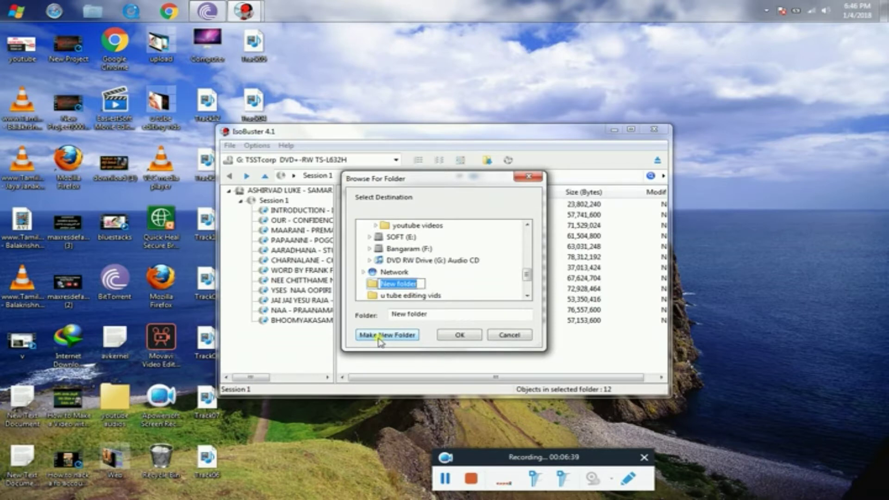
pyautogui.write('s')
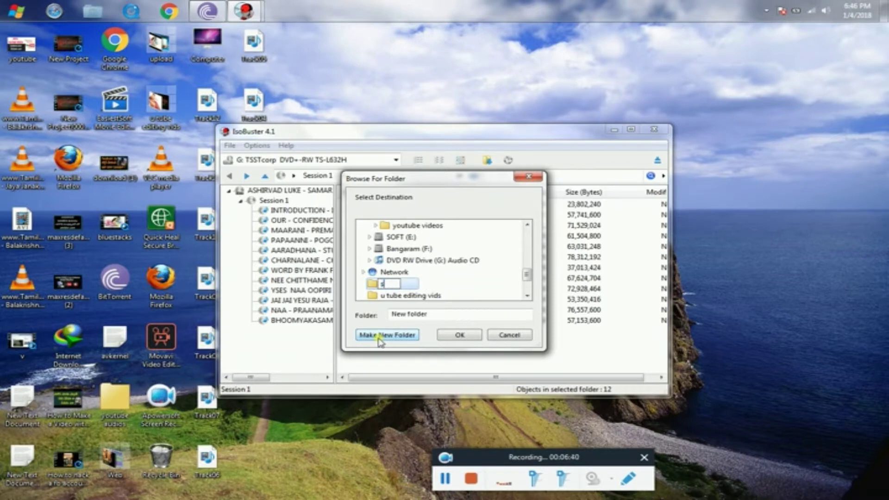
pyautogui.click(447, 335)
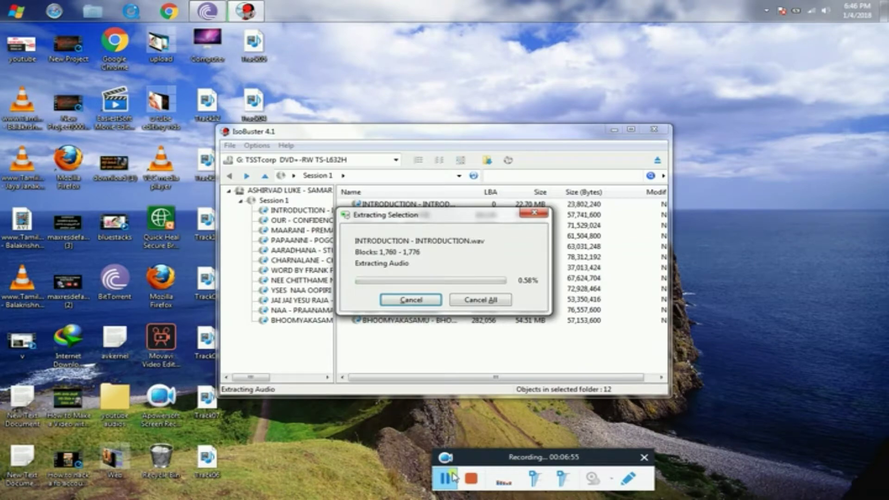
# Let extraction run through the last track, BHOOMYAKASAMU.wav, then close IsoBuster.
pyautogui.click(454, 478)
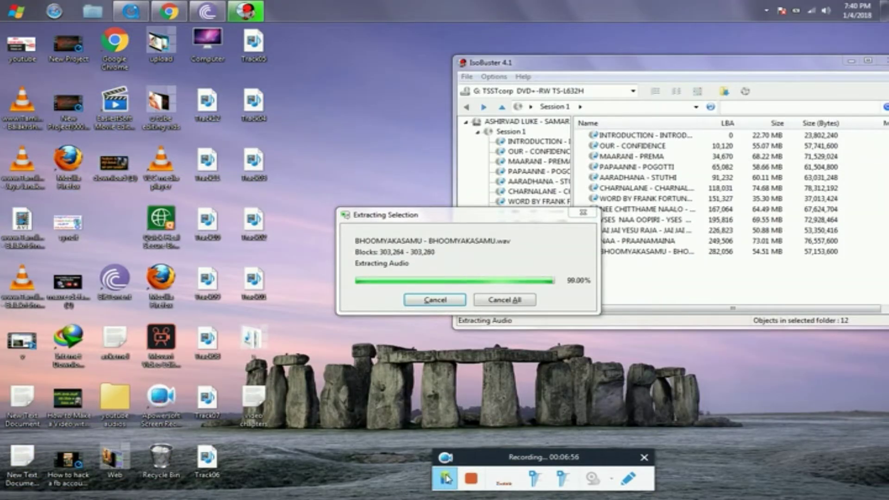
pyautogui.click(446, 477)
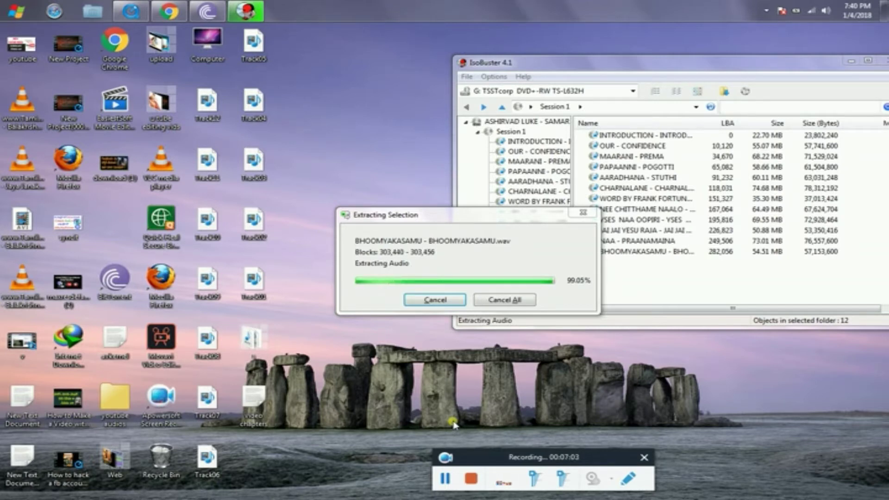
pyautogui.click(444, 478)
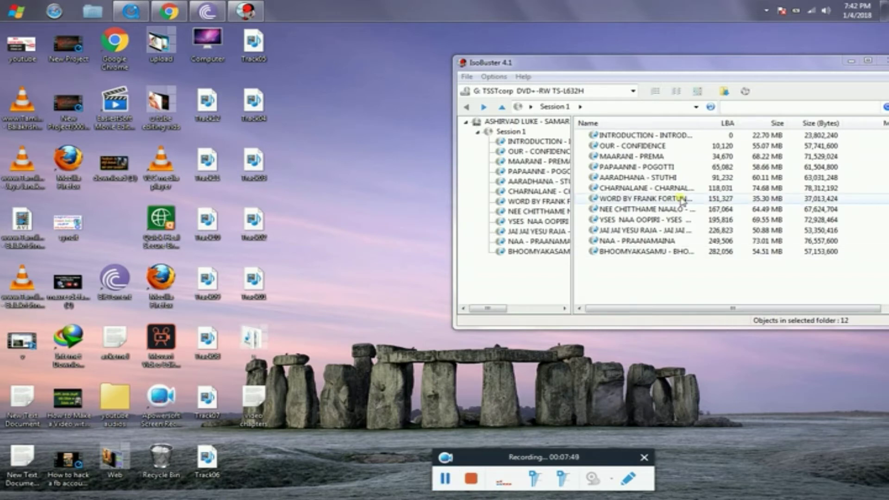
pyautogui.moveTo(690, 63); pyautogui.dragTo(560, 49)
pyautogui.click(761, 47)
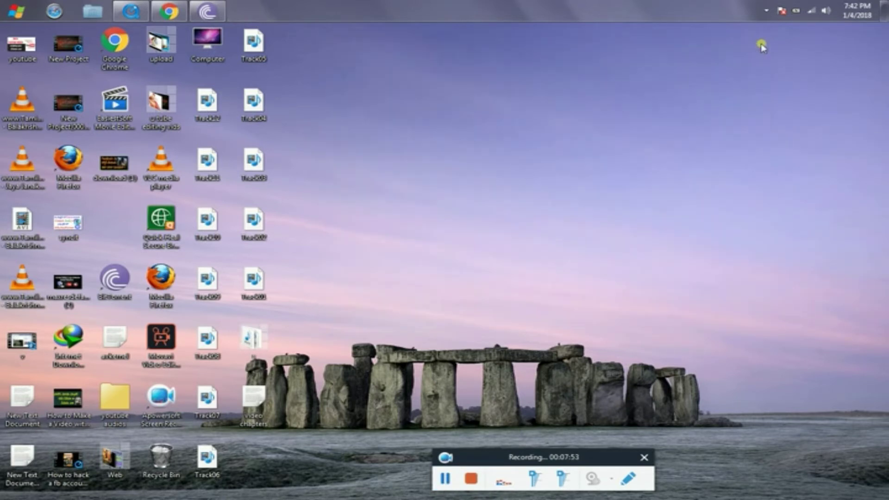
# Open folder 's' and select AARADHANA - STUTHI to see its 60.1 MB details.
pyautogui.doubleClick(262, 343)
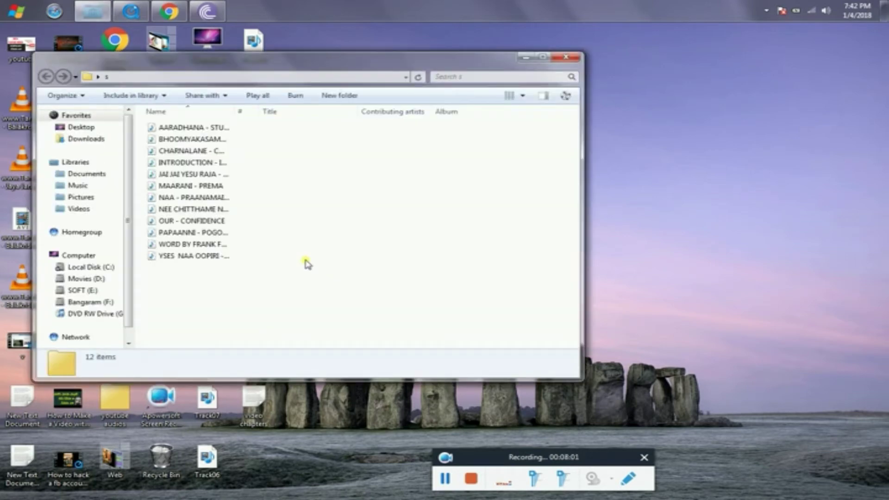
pyautogui.click(212, 131)
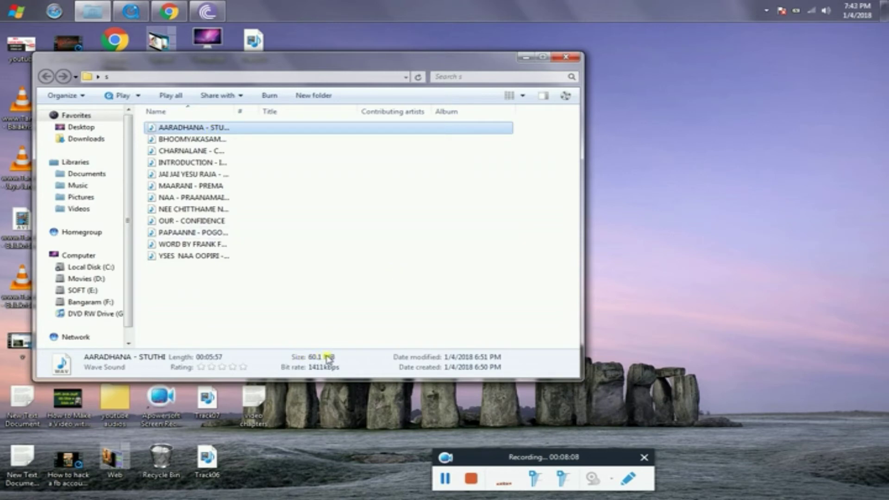
pyautogui.moveTo(400, 60); pyautogui.dragTo(691, 38)
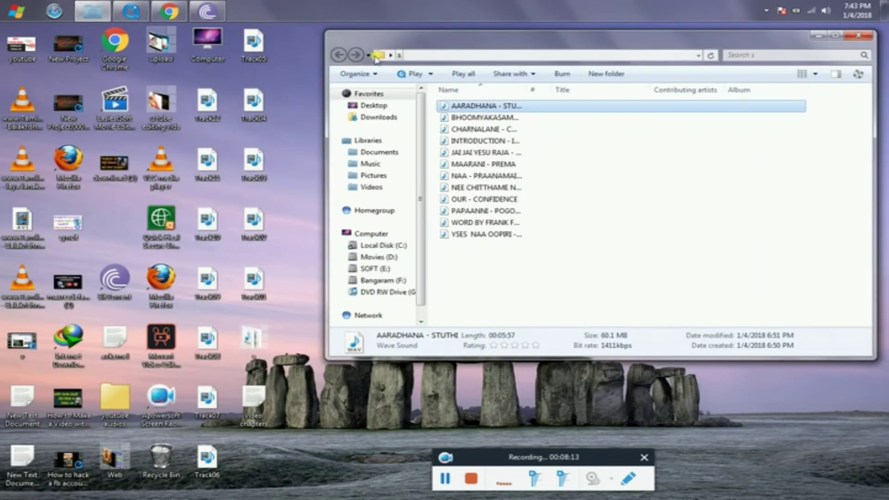